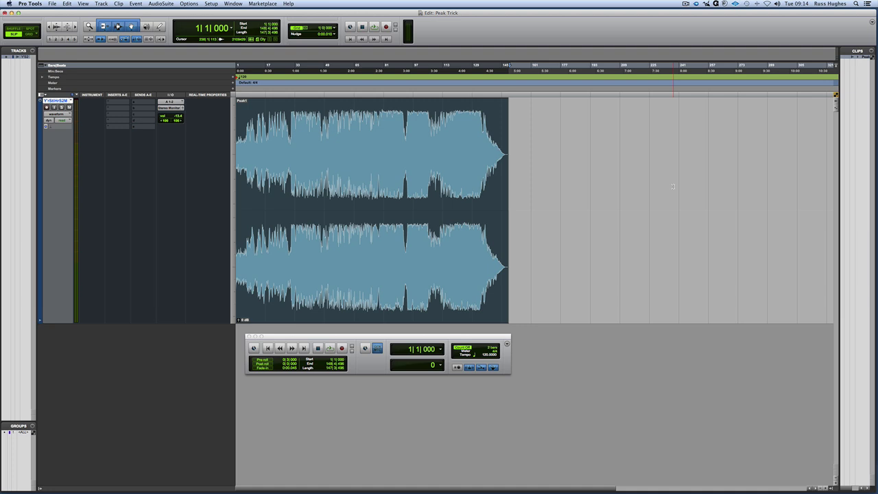
# Step: Select the entire Peak1 clip on the stereo track with the Selector tool
pyautogui.click(476, 182)
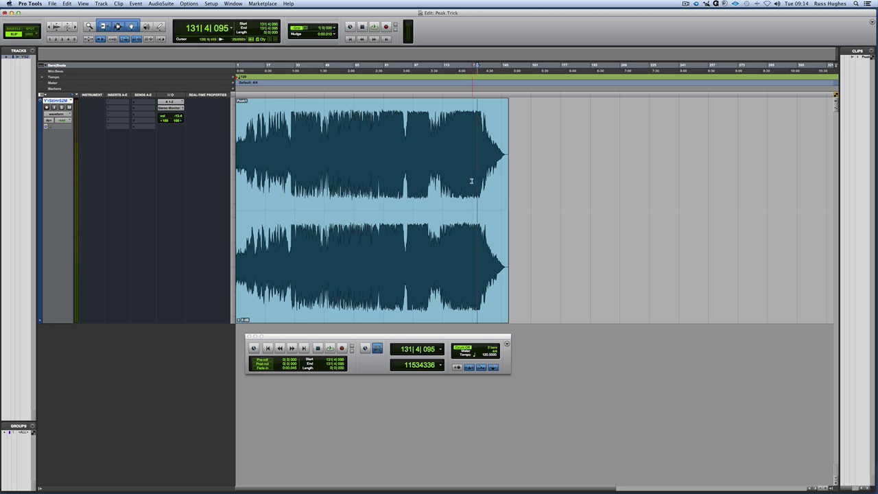
pyautogui.doubleClick(378, 227)
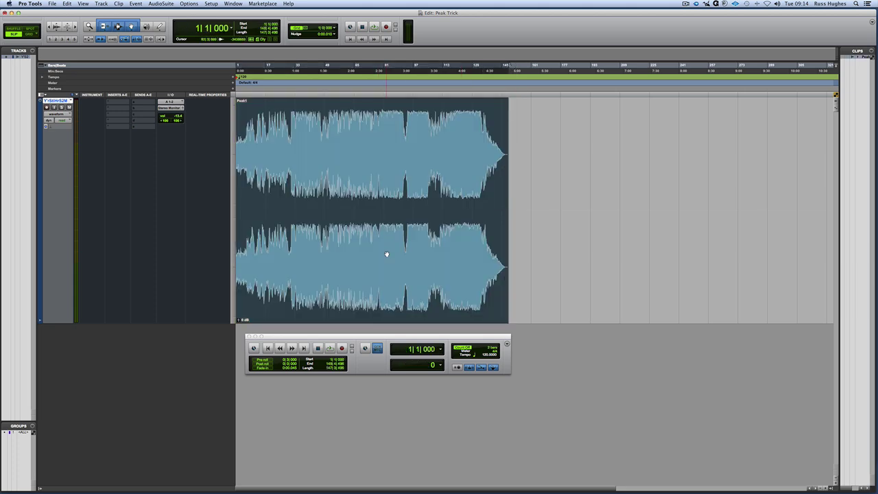
pyautogui.click(516, 223)
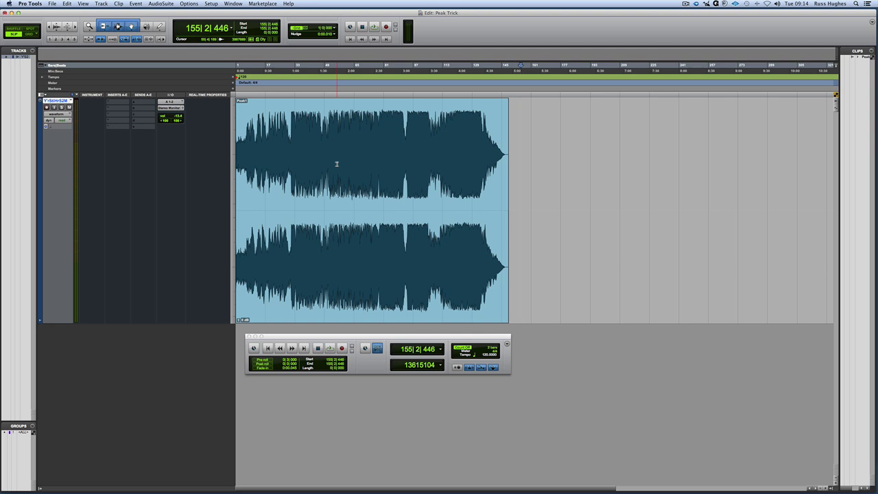
# Step: Open Strip Silence from the Edit menu and zoom the timeline to show Peak1 from bar 1
pyautogui.click(66, 3)
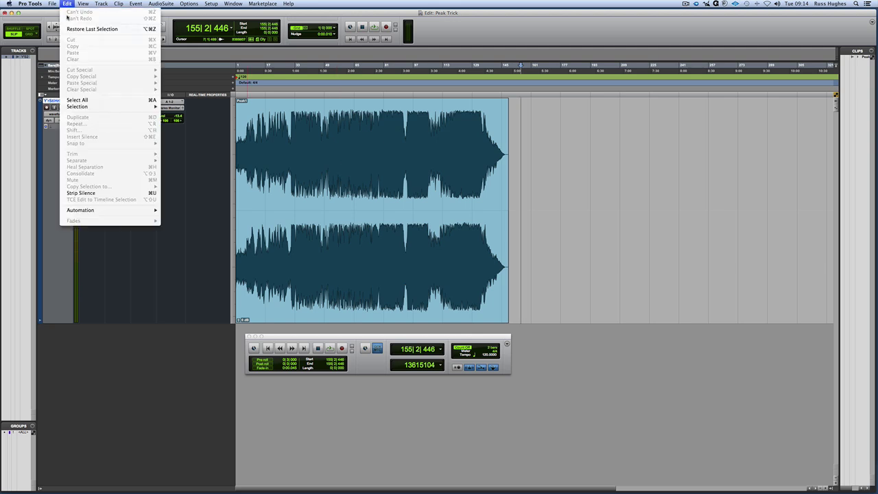
pyautogui.click(113, 194)
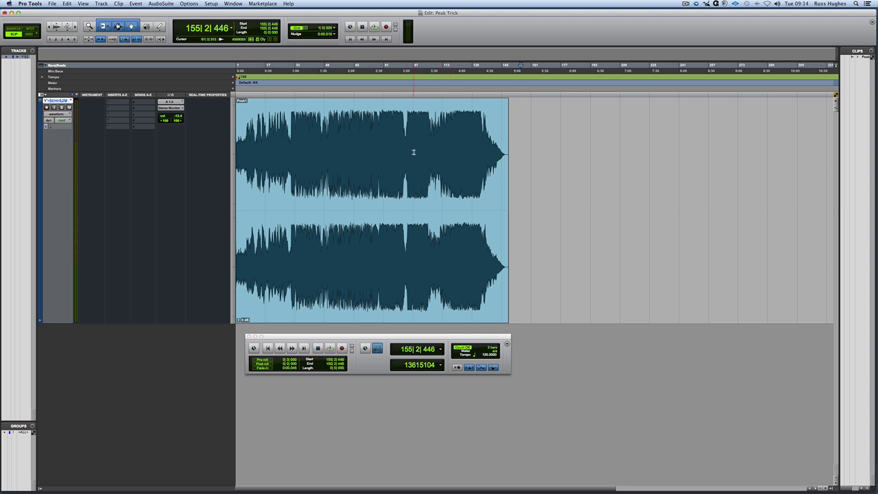
pyautogui.press('super+bracketright')
pyautogui.hscroll(-3, 403, 153)
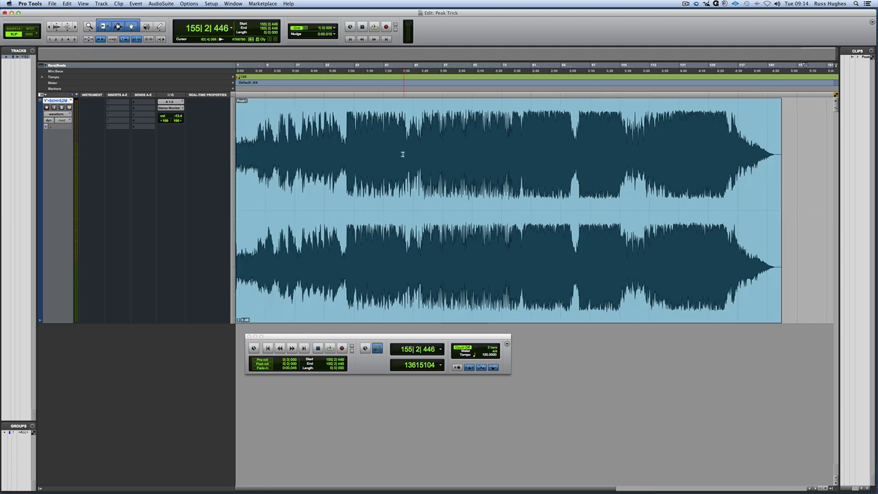
pyautogui.press('super+a')
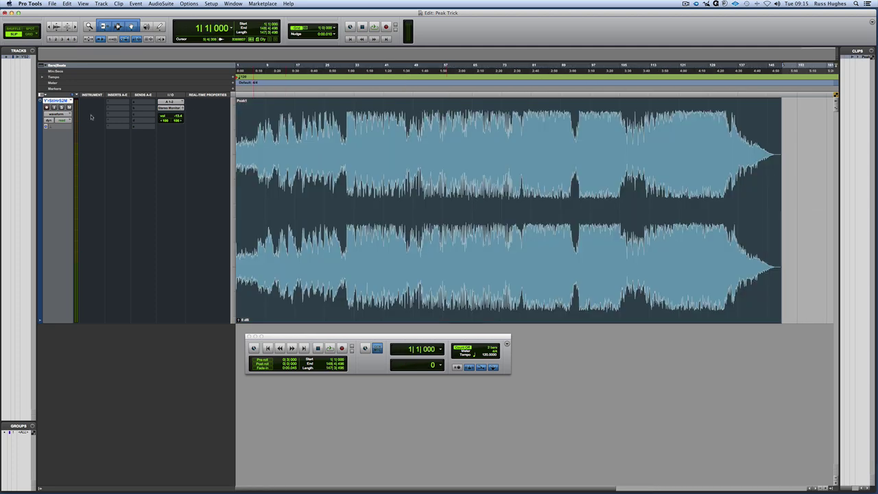
# Step: Adjust the waveform height up and down, then reselect the Peak1 clip
pyautogui.click(57, 30)
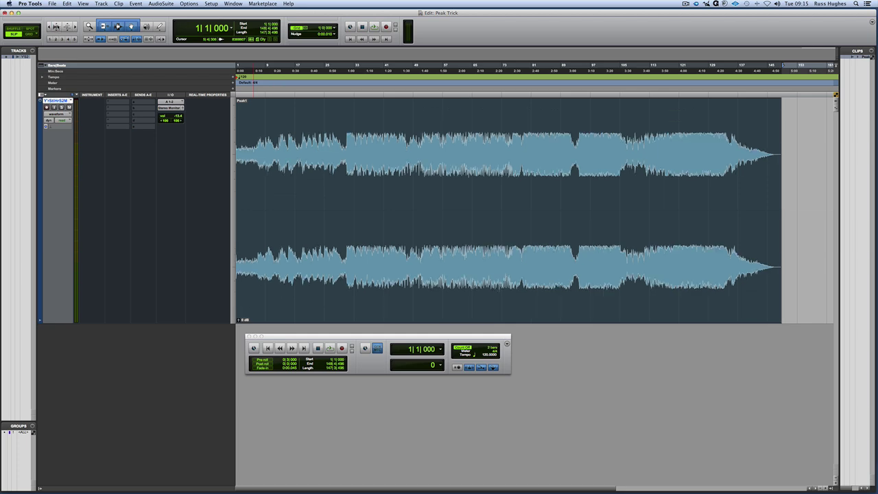
pyautogui.click(57, 27)
pyautogui.click(57, 26)
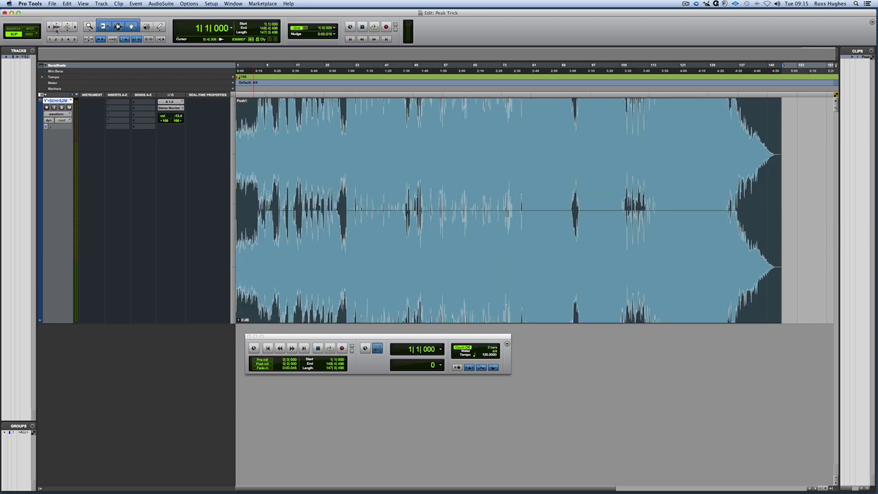
pyautogui.click(57, 30)
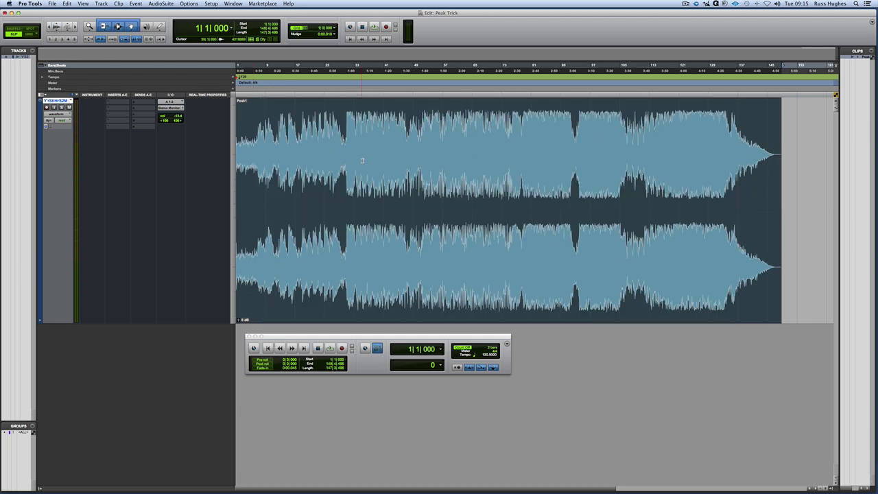
pyautogui.click(368, 146)
pyautogui.click(376, 282)
pyautogui.click(376, 282)
# Step: Open Strip Silence with Cmd+U and raise the Strip Threshold to about -1 dB on Peak1
pyautogui.press('super+u')
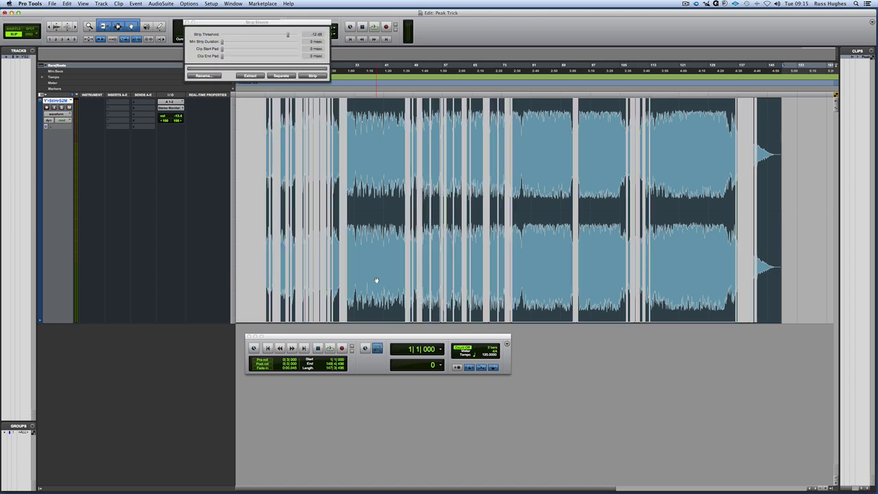
pyautogui.moveTo(287, 34); pyautogui.dragTo(255, 35)
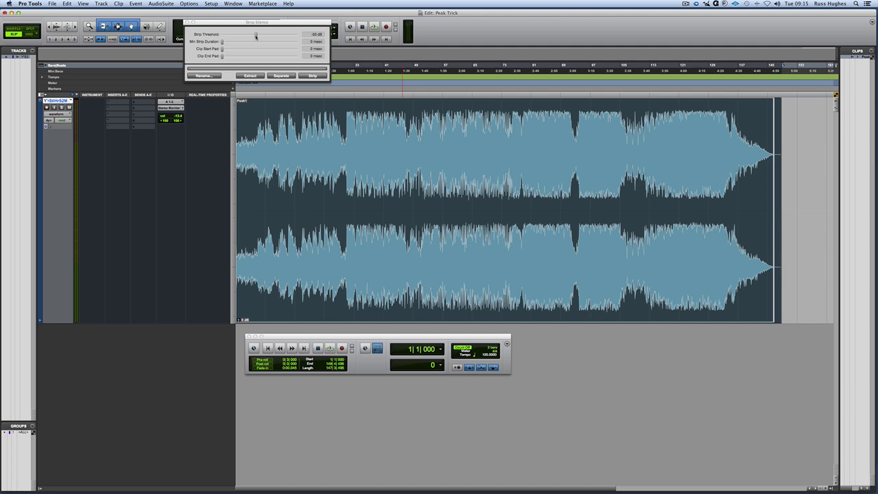
pyautogui.moveTo(256, 37); pyautogui.dragTo(298, 41)
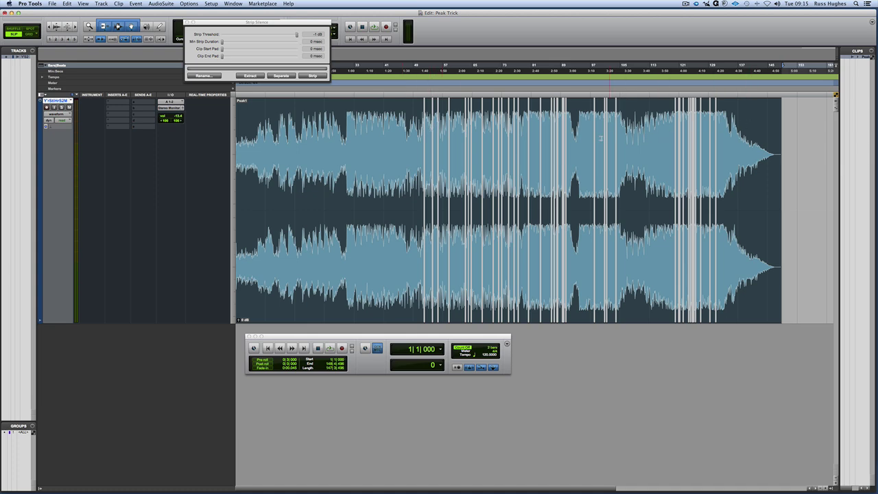
pyautogui.click(416, 151)
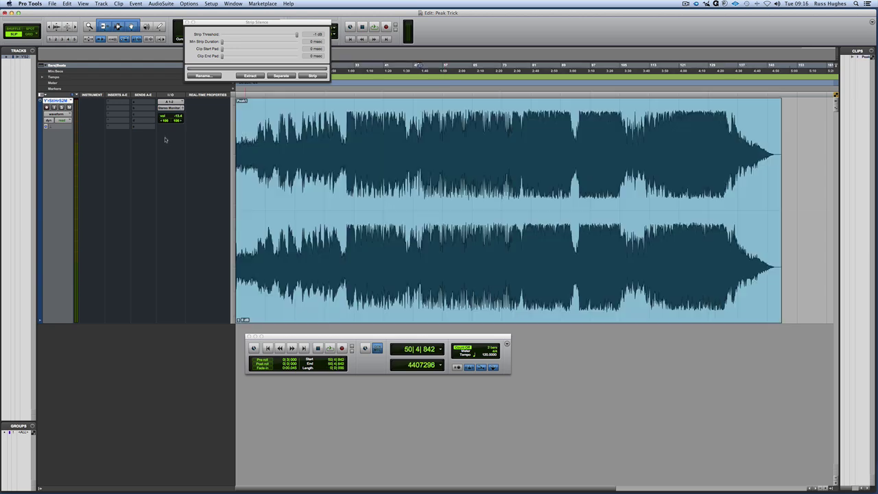
pyautogui.click(135, 104)
pyautogui.moveTo(148, 116)
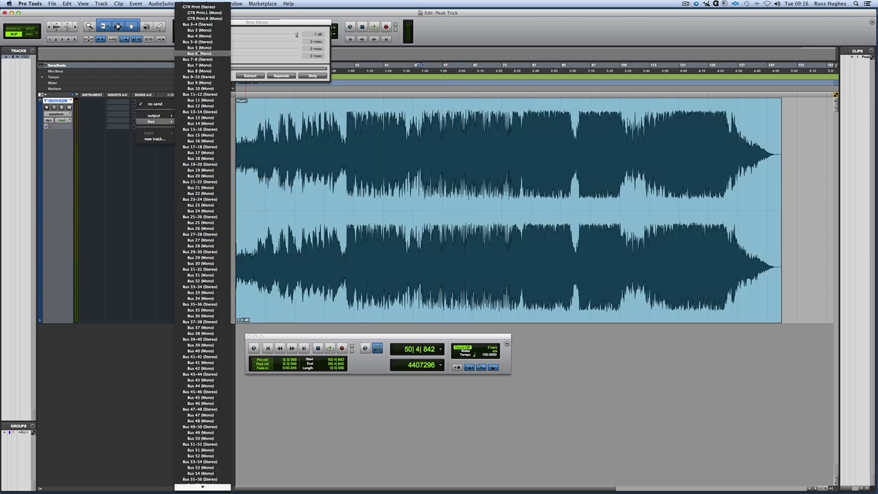
pyautogui.click(199, 48)
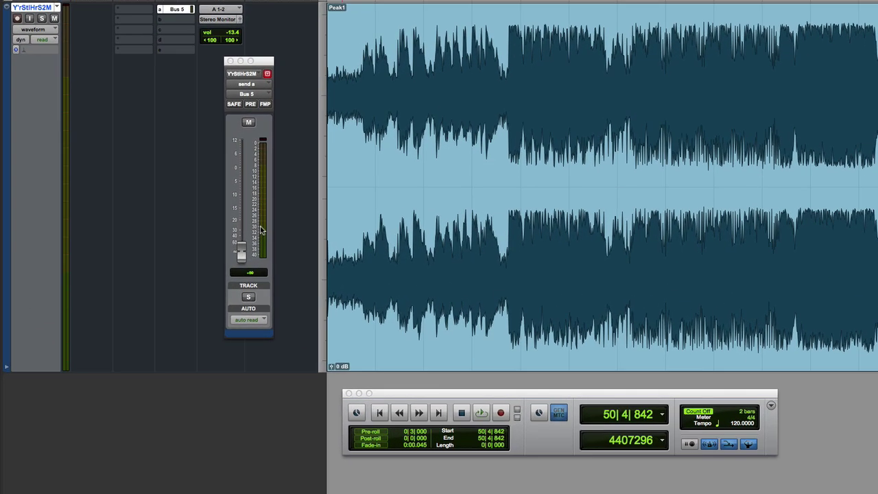
pyautogui.click(245, 95)
pyautogui.moveTo(281, 105)
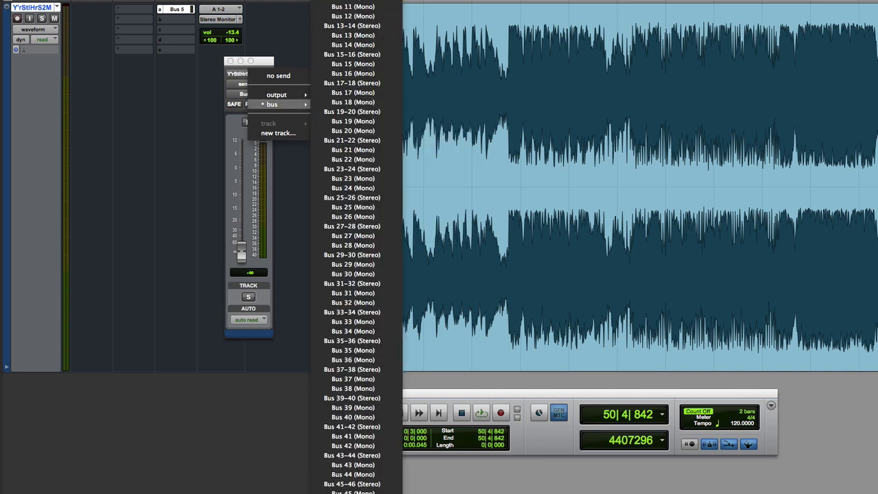
pyautogui.click(352, 6)
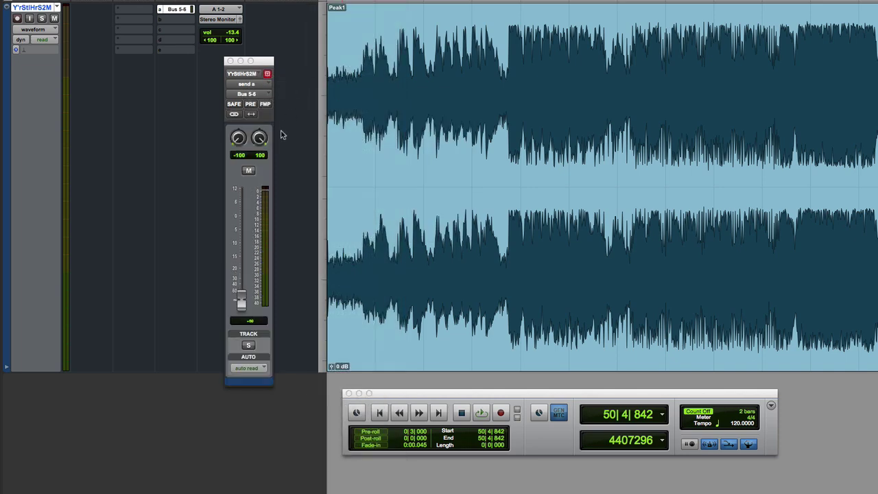
pyautogui.click(251, 104)
pyautogui.keyDown('alt'); pyautogui.click(245, 305); pyautogui.keyUp('alt')
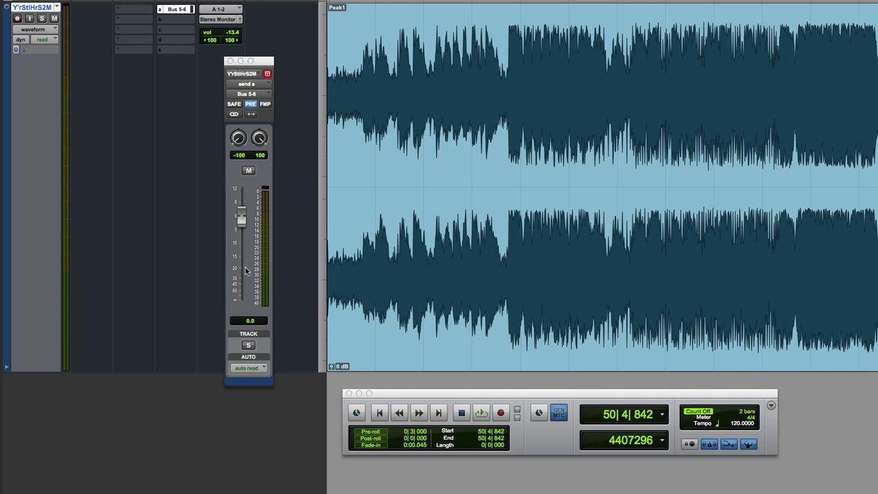
pyautogui.press('space')
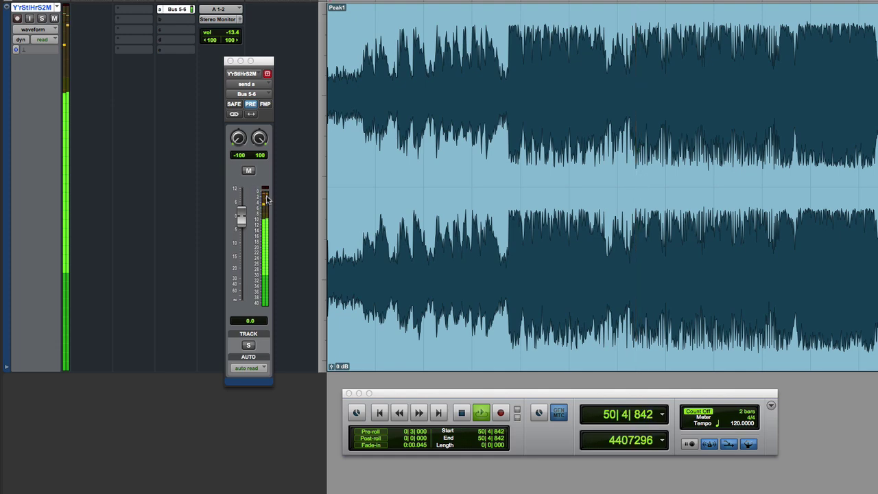
pyautogui.press('space')
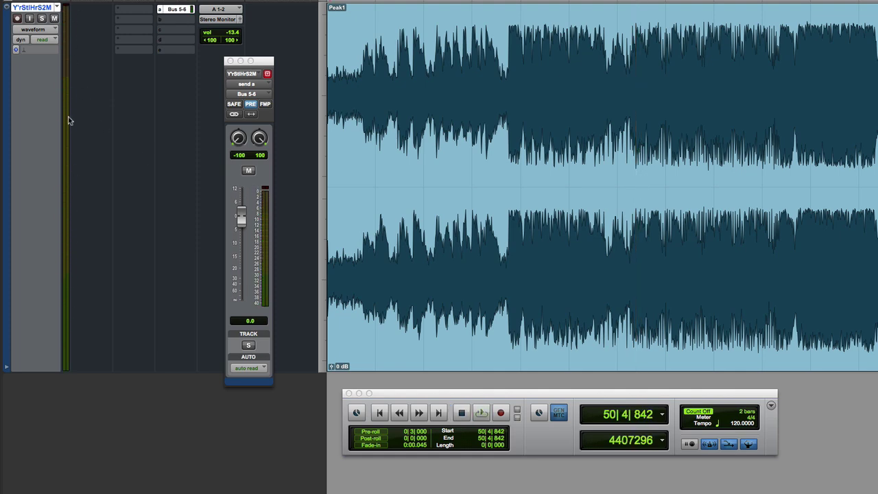
pyautogui.press('space')
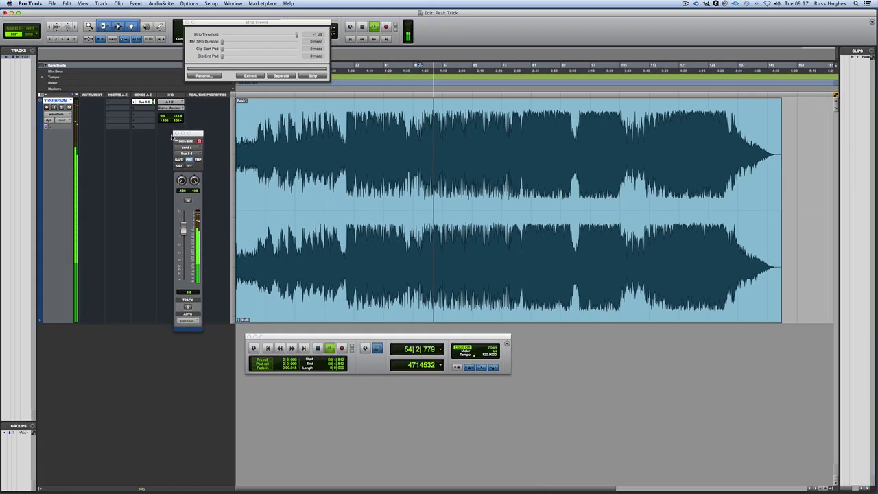
pyautogui.press('space')
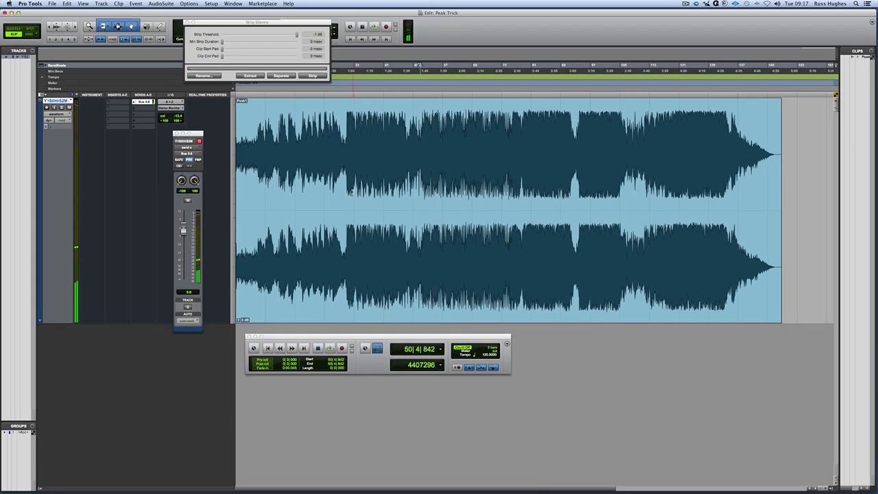
# Step: Render AudioSuite Gain at -5 dB on the whole clip, creating Peak1-GAIN_01-01
pyautogui.click(421, 299)
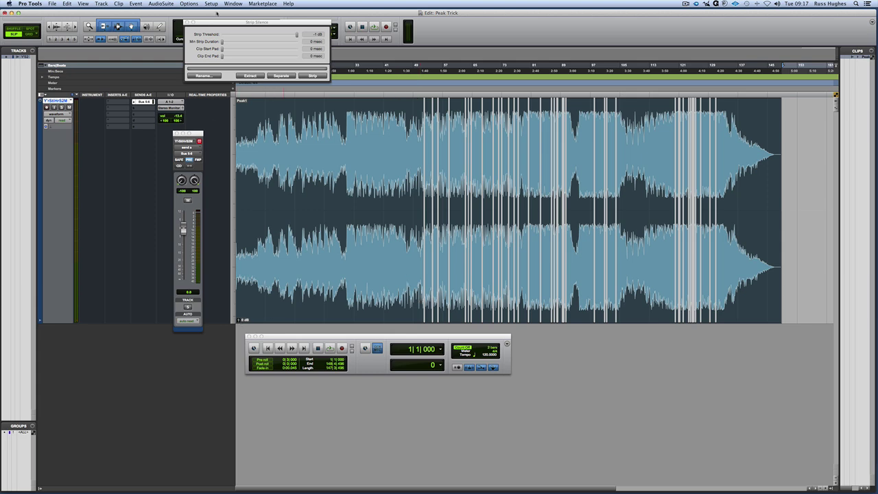
pyautogui.click(167, 6)
pyautogui.moveTo(182, 91)
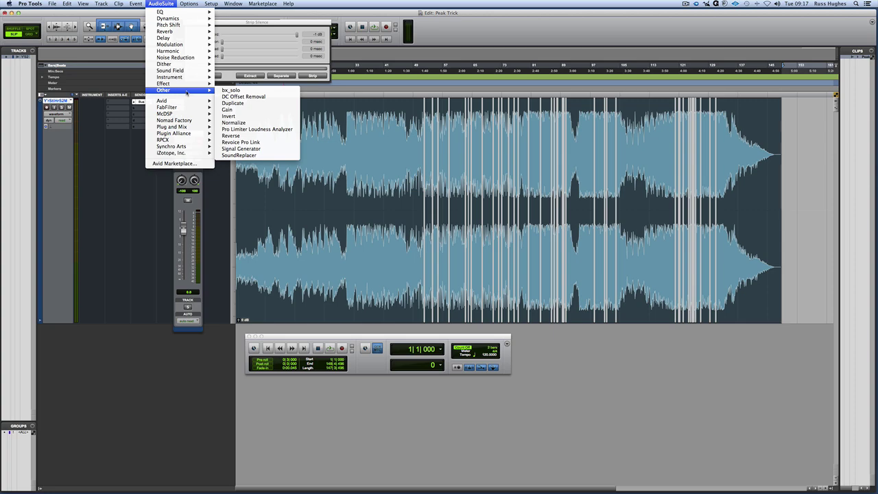
pyautogui.click(248, 111)
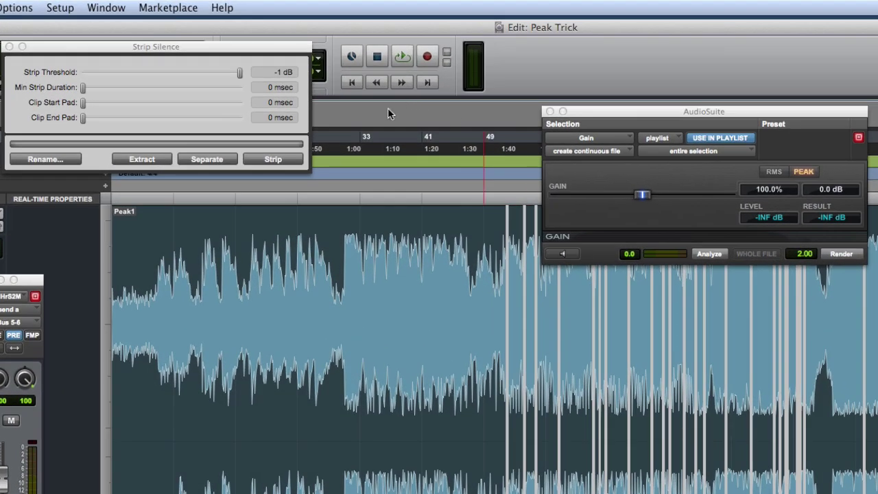
pyautogui.click(827, 190)
pyautogui.write('-5')
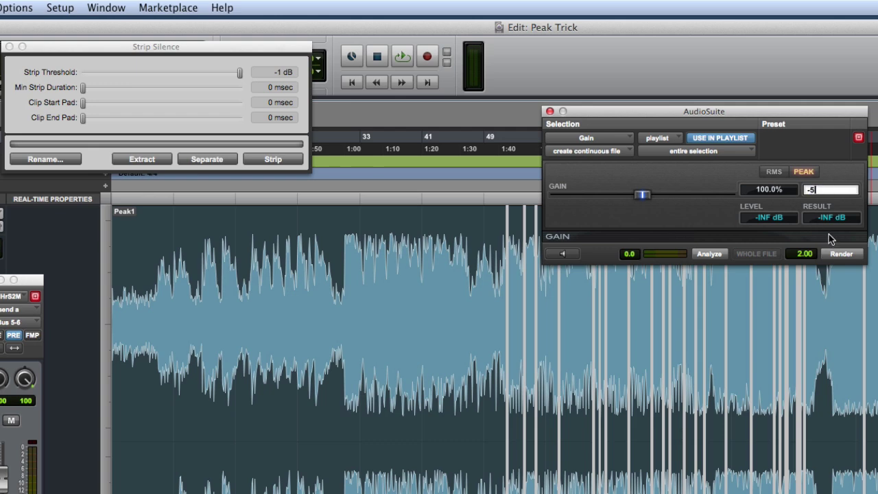
pyautogui.press('Return')
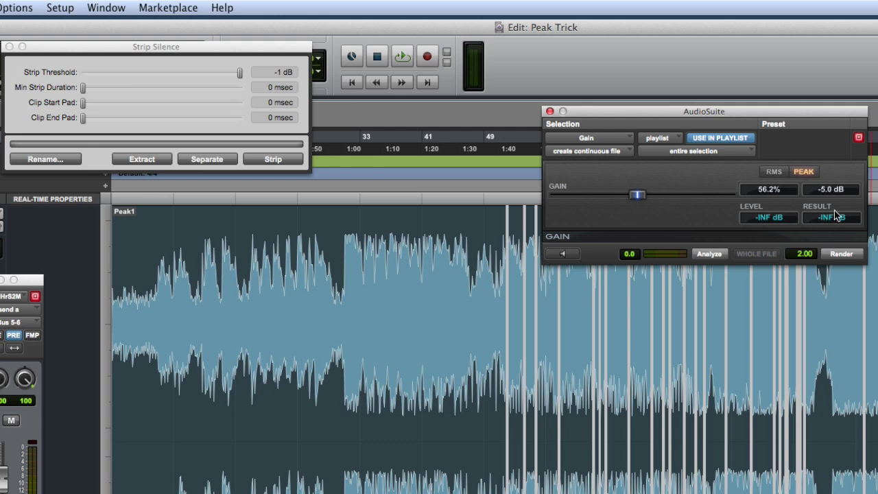
pyautogui.click(843, 255)
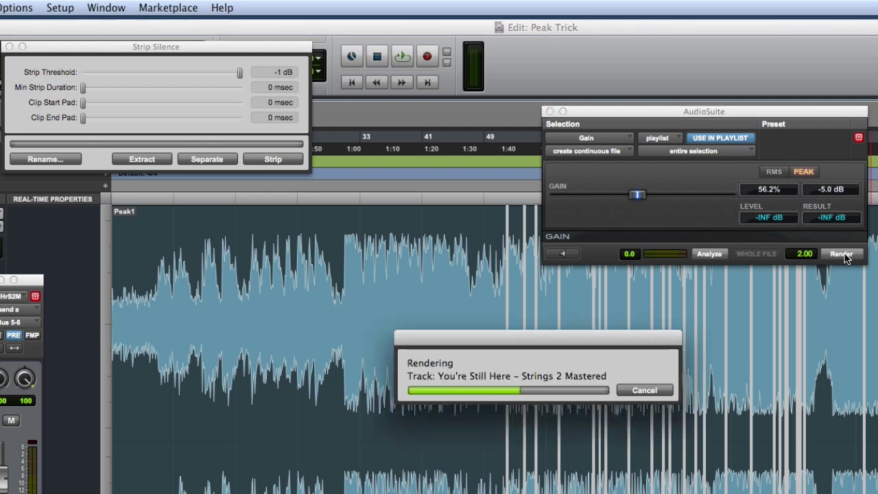
pyautogui.click(389, 240)
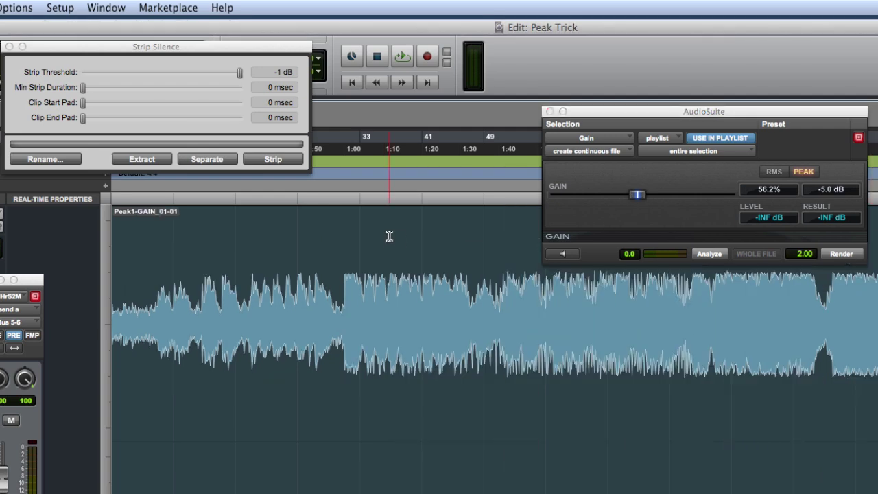
# Step: Set the Strip Threshold to -6 dB and play the quieter clip from near 1:40
pyautogui.click(360, 206)
pyautogui.moveTo(236, 79); pyautogui.dragTo(235, 74)
pyautogui.click(499, 158)
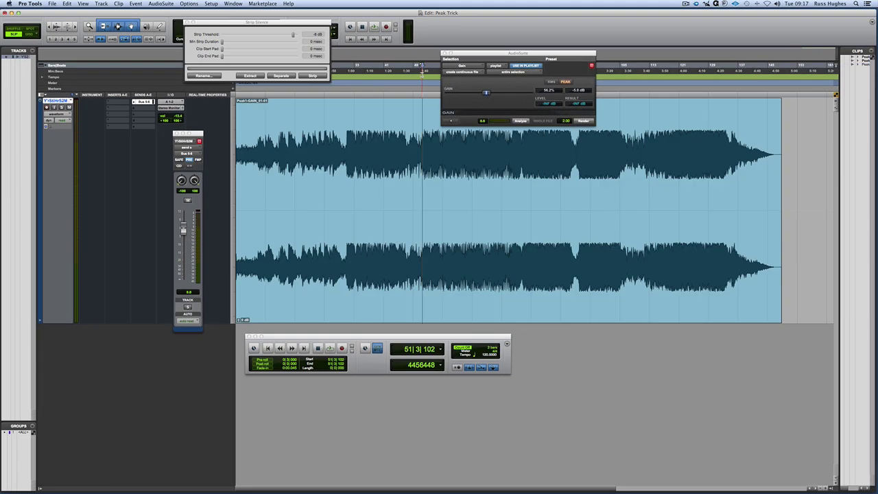
pyautogui.press('space')
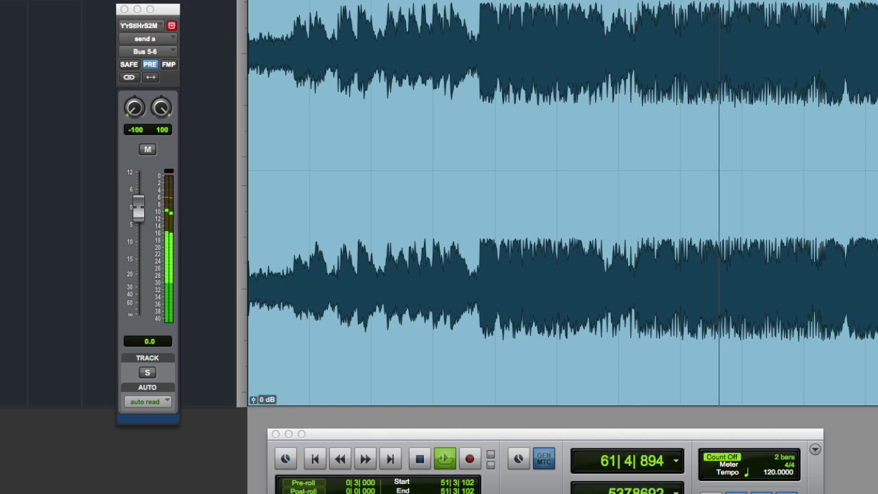
pyautogui.press('space')
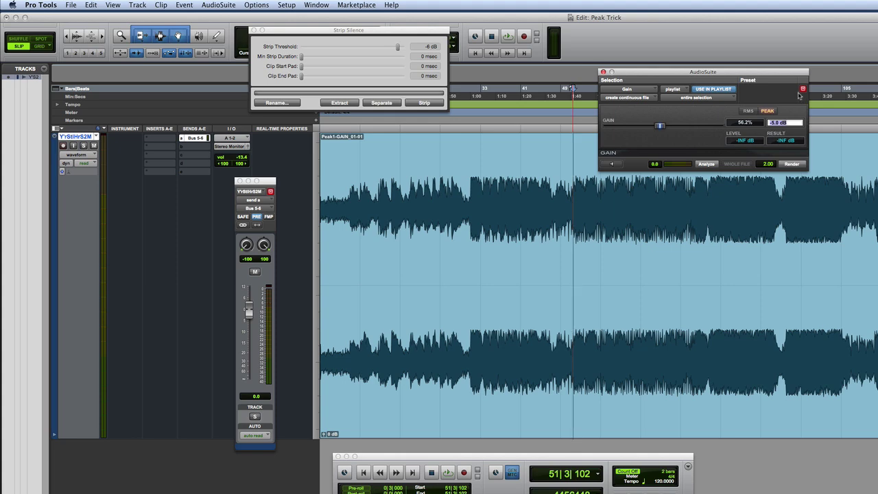
# Step: Render a +4 dB AudioSuite Gain boost on the clip, creating Peak1-GAIN_02-02
pyautogui.write('4')
pyautogui.press('Return')
pyautogui.doubleClick(665, 356)
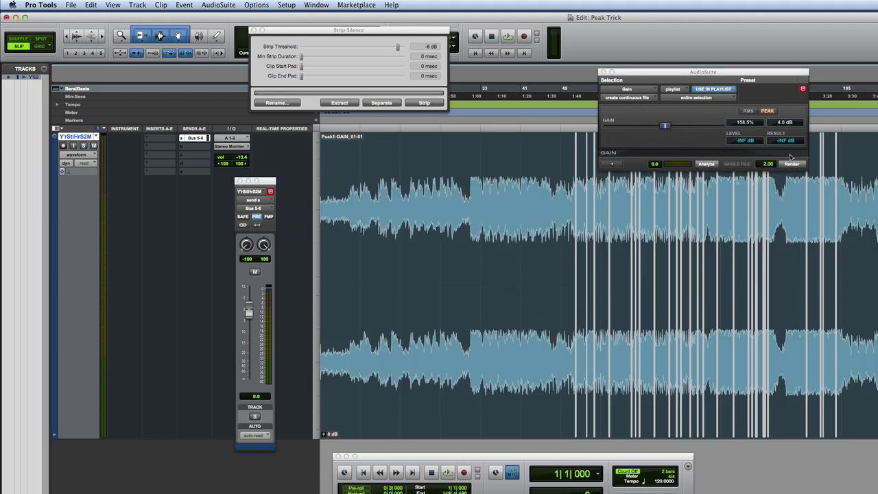
pyautogui.click(792, 164)
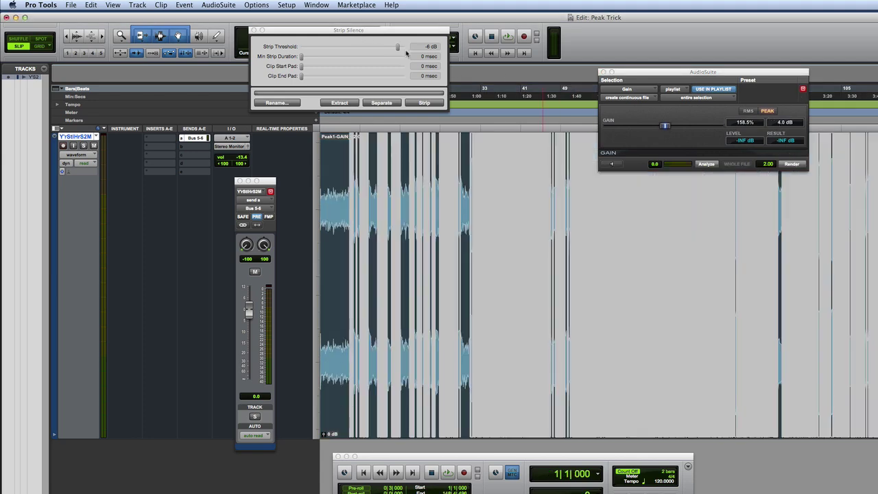
# Step: Set the Strip Threshold to -2 dB and play back the boosted clip
pyautogui.moveTo(399, 50); pyautogui.dragTo(403, 52)
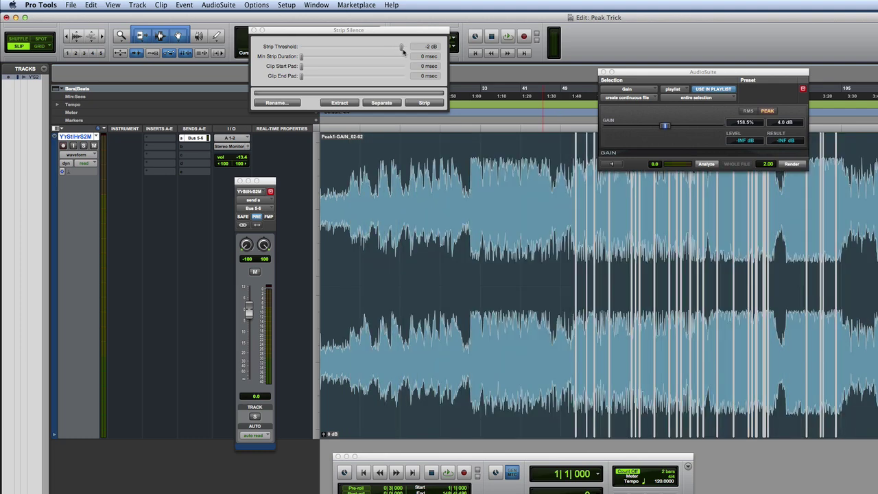
pyautogui.click(568, 117)
pyautogui.press('space')
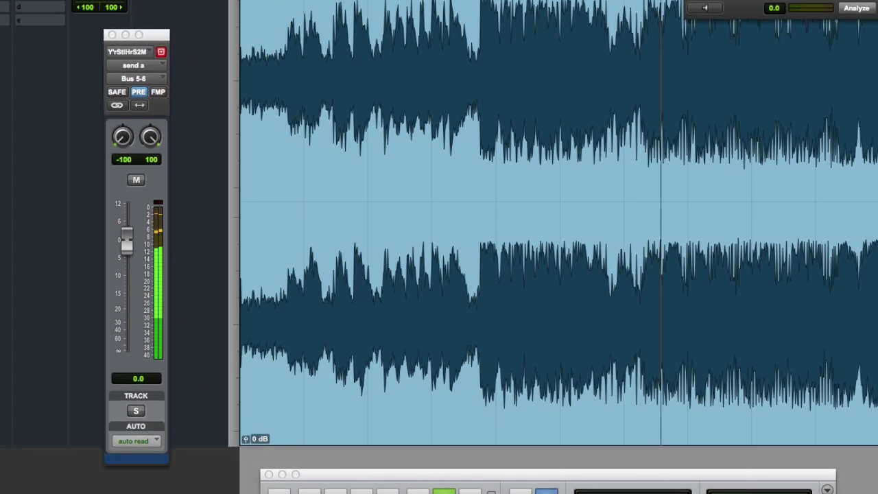
pyautogui.press('space')
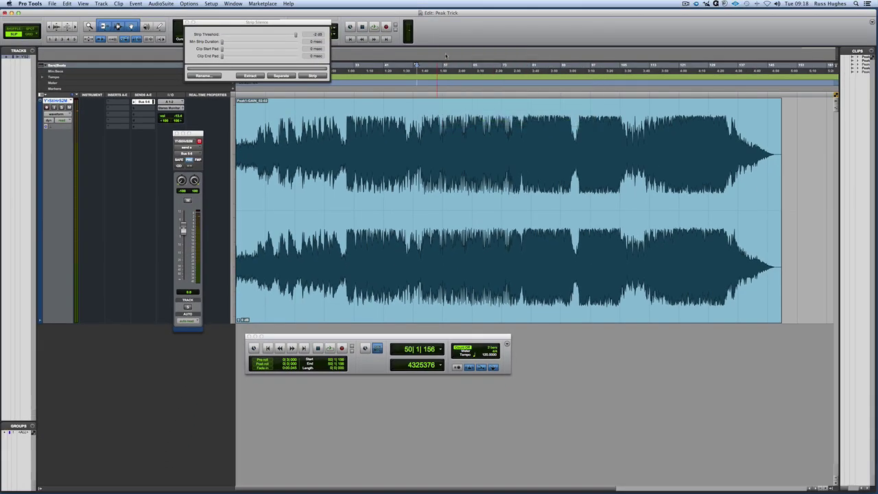